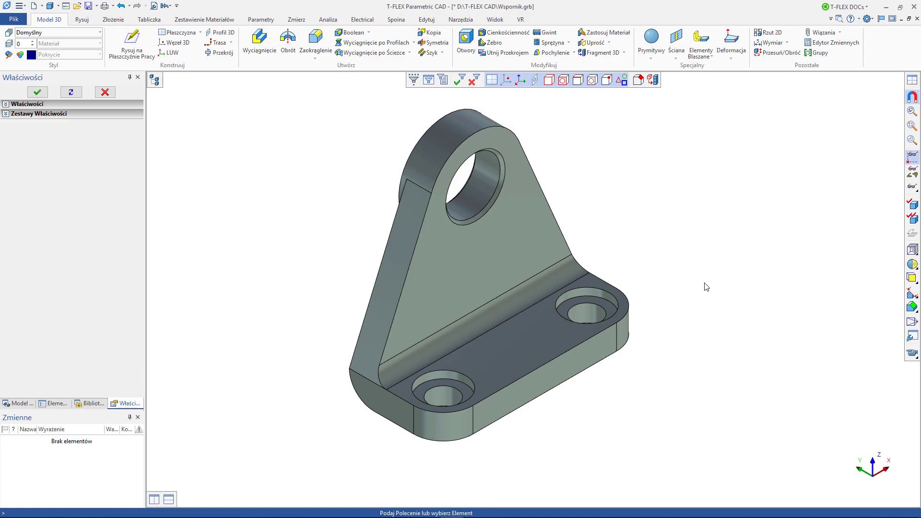
Step: Start a sketch on the triangular web face and show its work plane construction lines
{"action": "right_click", "coordinate": [495, 268]}
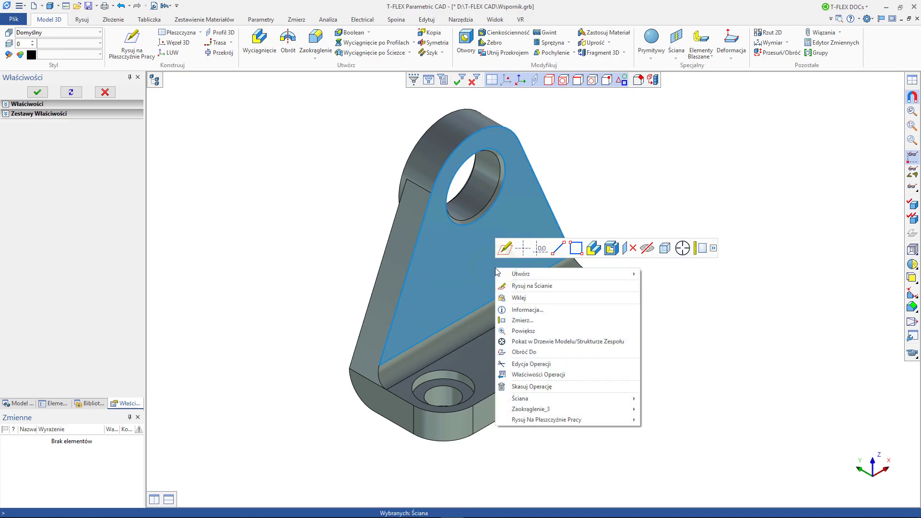
{"action": "left_click", "coordinate": [525, 287]}
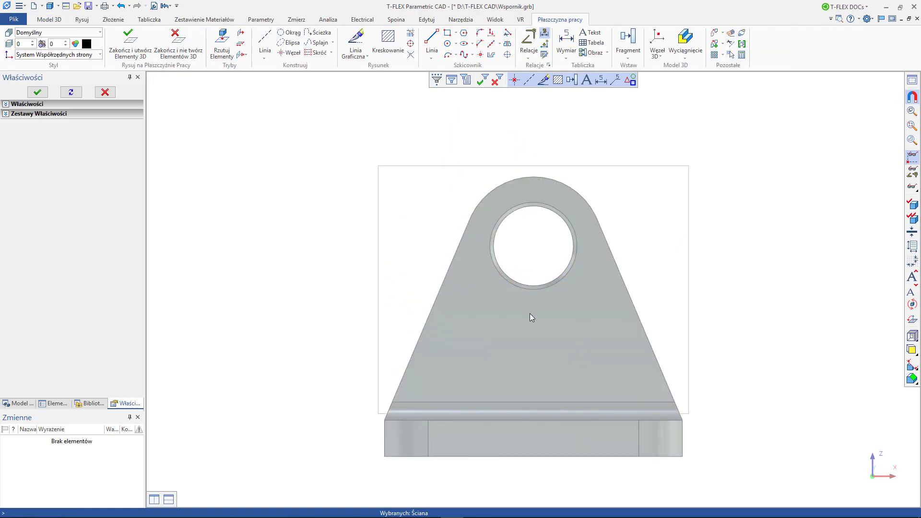
{"action": "left_click", "coordinate": [911, 156]}
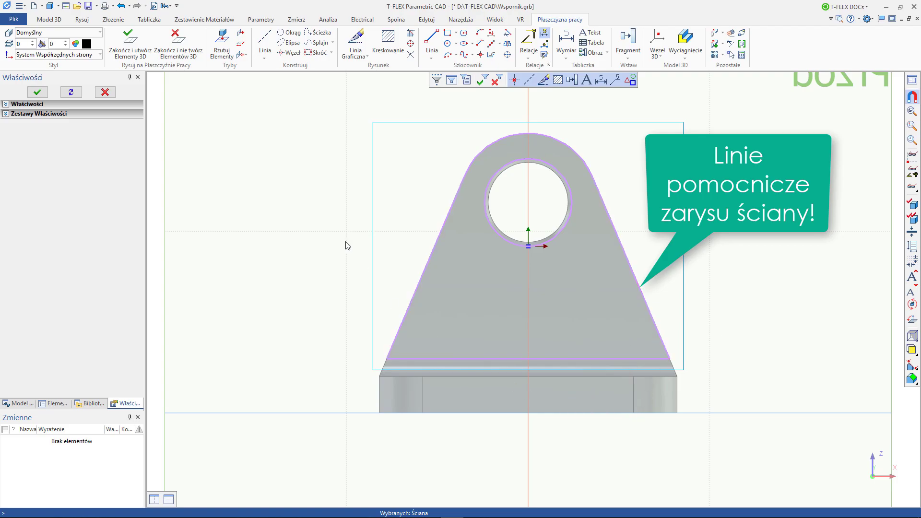
Step: Project the four base-plate fillet faces, Ściana_7 to Ściana_10, onto the web sketch plane
{"action": "left_click", "coordinate": [227, 50]}
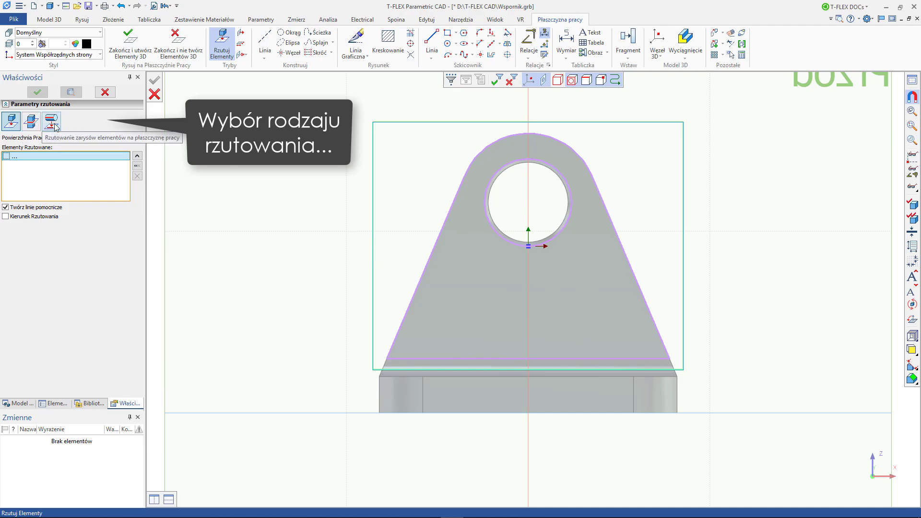
{"action": "left_click", "coordinate": [412, 394]}
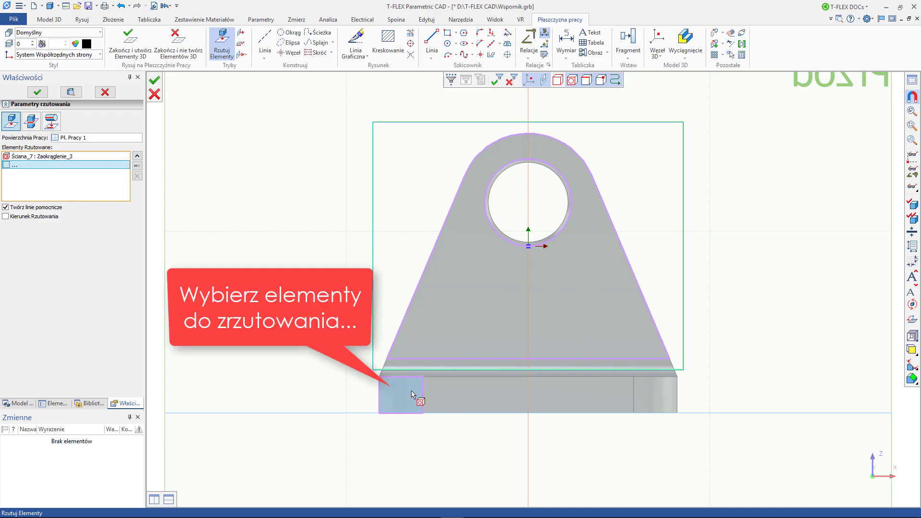
{"action": "left_click", "coordinate": [456, 397]}
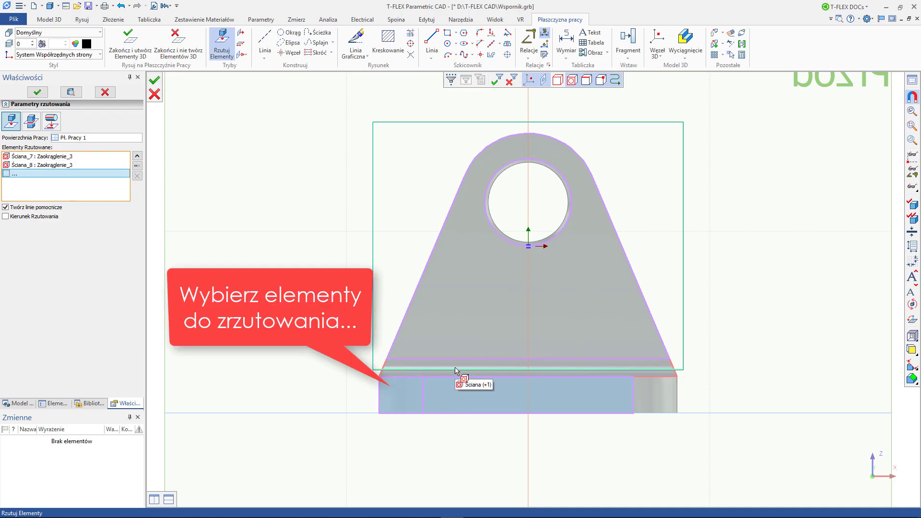
{"action": "left_click", "coordinate": [456, 368]}
{"action": "left_click", "coordinate": [662, 404]}
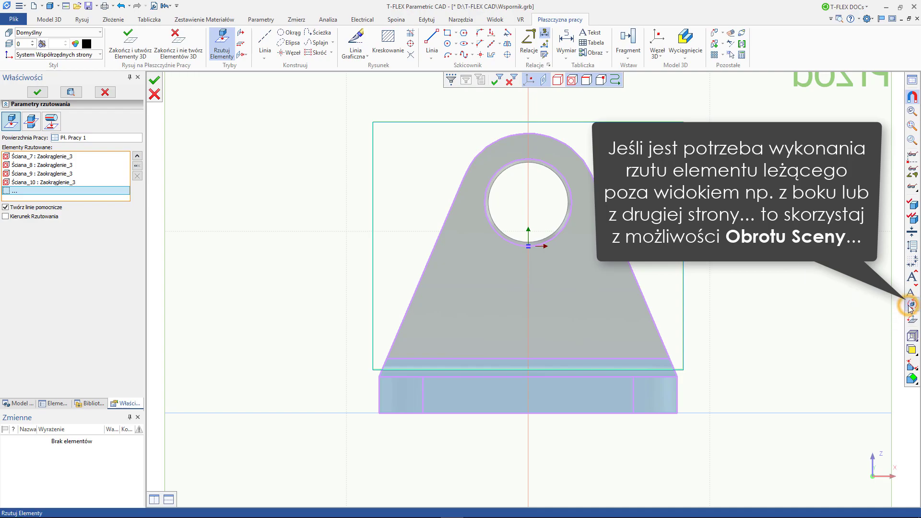
Step: Add the hole boss face Ściana_11 to the projection and return to the straight-on view
{"action": "left_click_drag", "start_coordinate": [749, 259], "coordinate": [409, 310]}
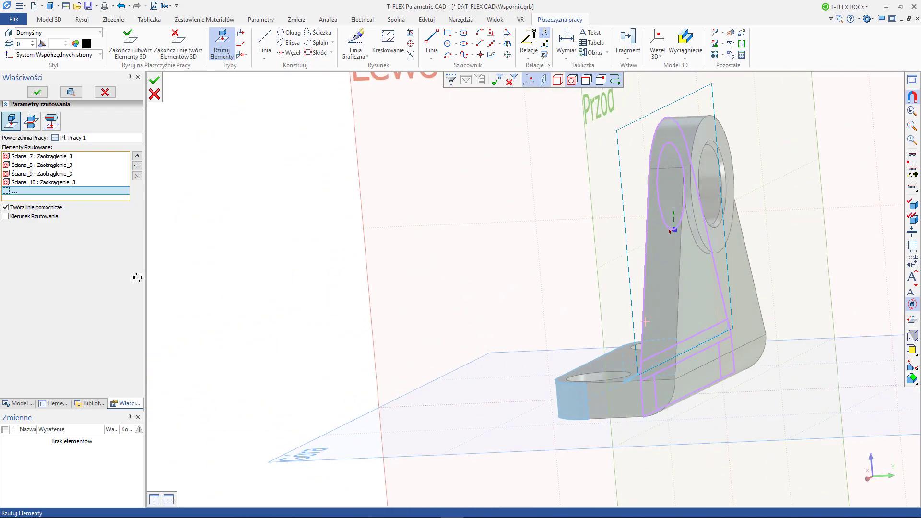
{"action": "mouse_move", "coordinate": [505, 323]}
{"action": "left_mouse_down"}
{"action": "mouse_move", "coordinate": [440, 340]}
{"action": "mouse_move", "coordinate": [304, 281]}
{"action": "left_mouse_up"}
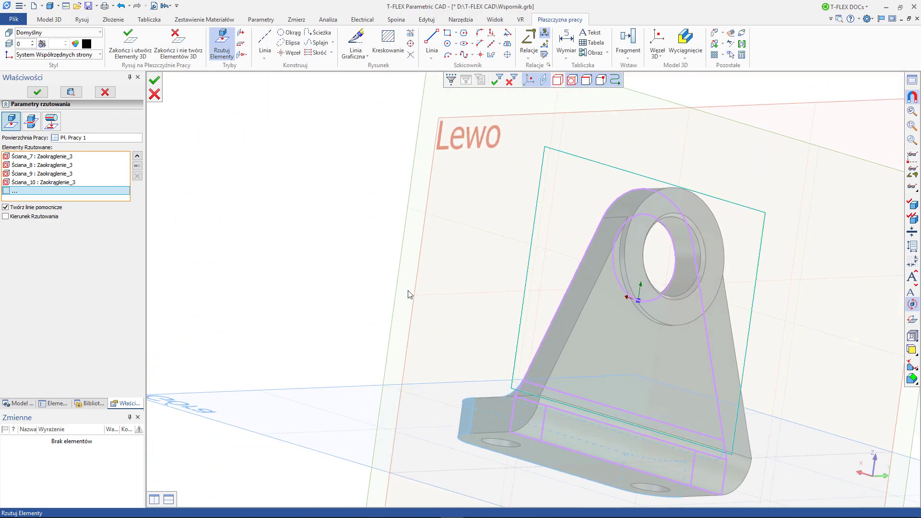
{"action": "left_click_drag", "start_coordinate": [409, 294], "coordinate": [277, 240]}
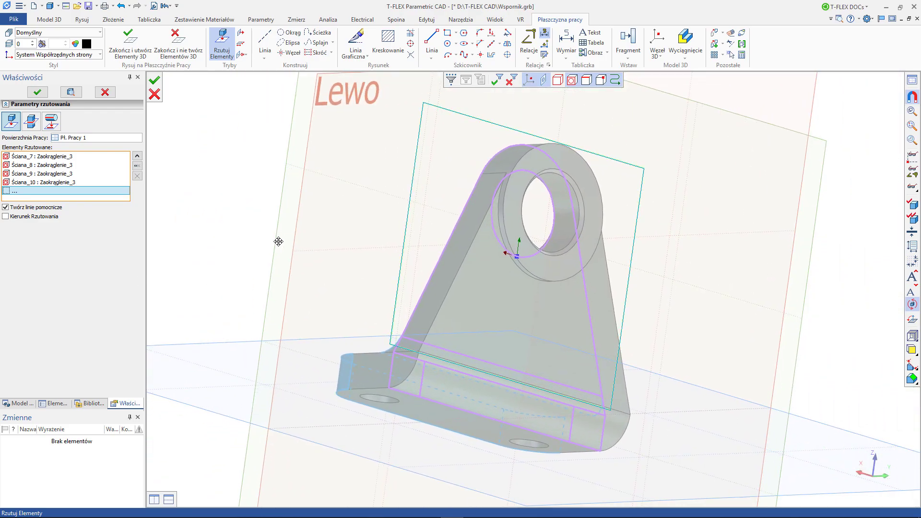
{"action": "left_click", "coordinate": [548, 267]}
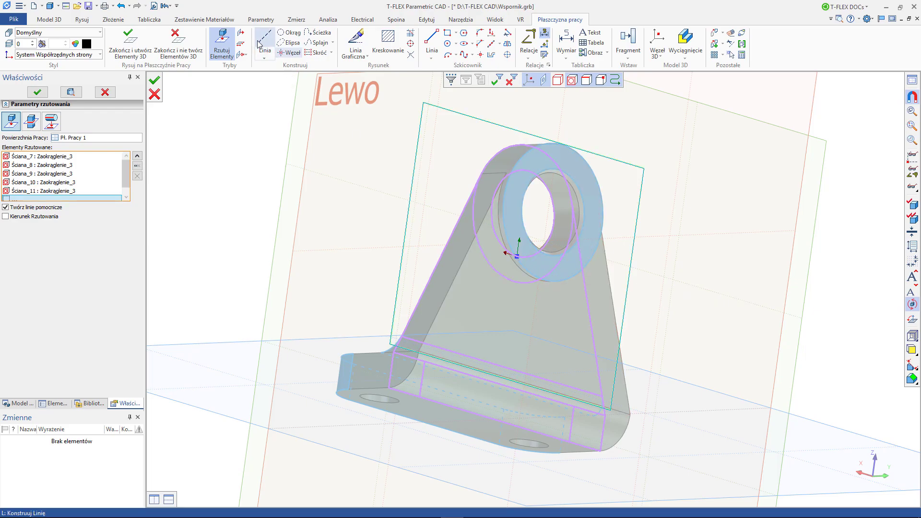
{"action": "left_click", "coordinate": [241, 36]}
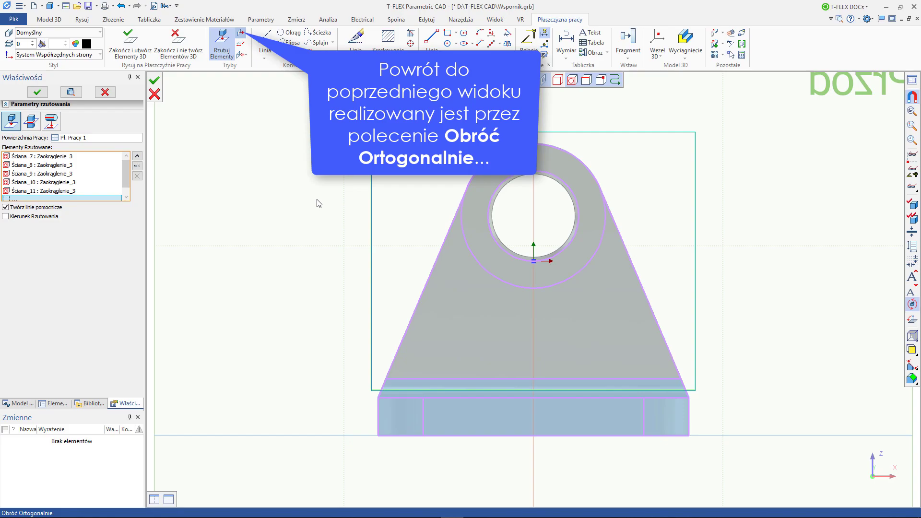
Step: Confirm the face projection and draw a rectangle on the web below the hole
{"action": "left_click", "coordinate": [39, 93]}
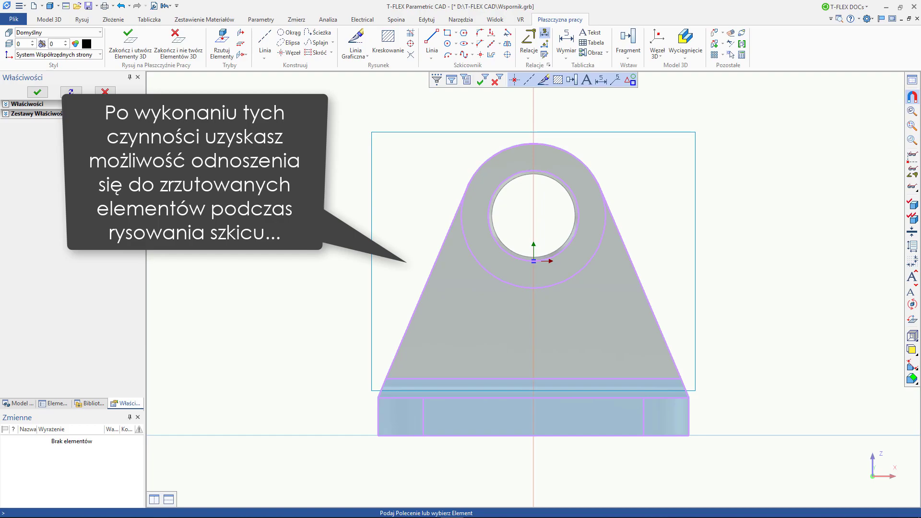
{"action": "left_click", "coordinate": [448, 33]}
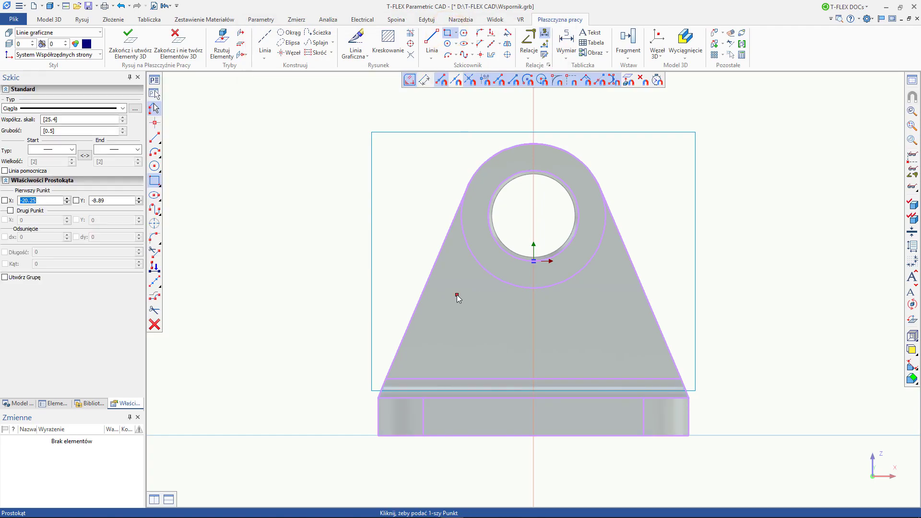
{"action": "left_click", "coordinate": [457, 279]}
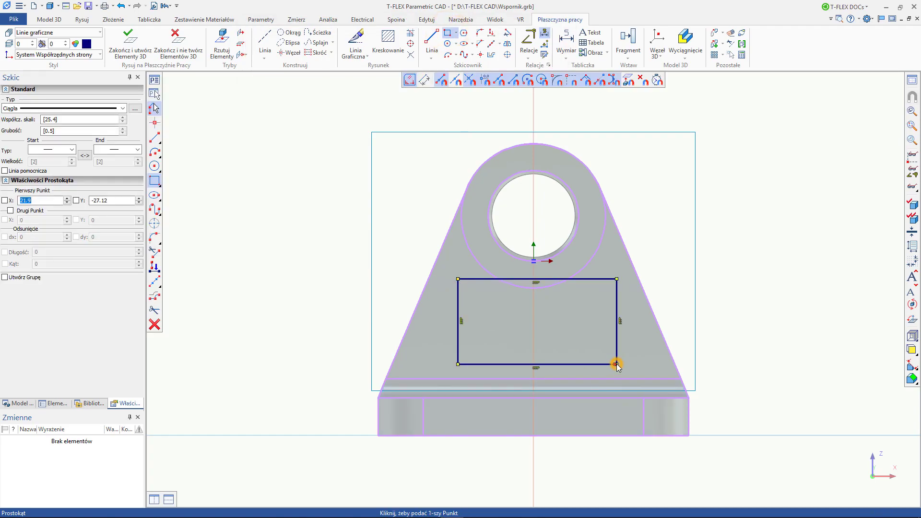
{"action": "left_click", "coordinate": [616, 364]}
Step: Dimension the rectangle 25 above the base and 18 tall
{"action": "left_click", "coordinate": [565, 42]}
{"action": "left_click", "coordinate": [463, 435]}
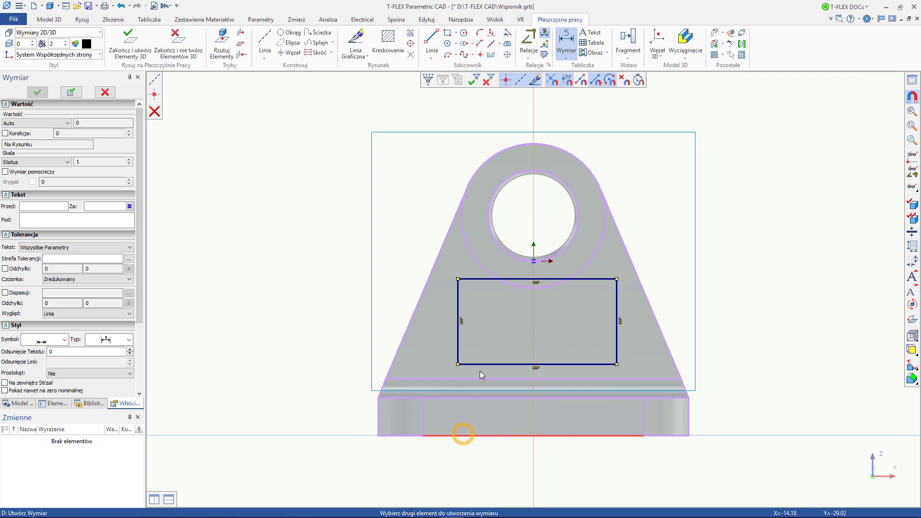
{"action": "left_click", "coordinate": [481, 364]}
{"action": "left_click", "coordinate": [347, 400]}
{"action": "type", "text": "25"}
{"action": "key", "text": "Return"}
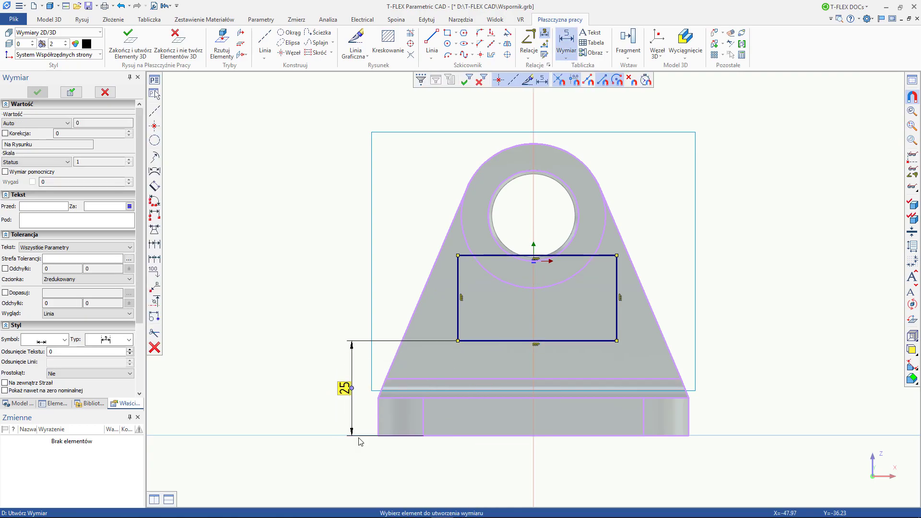
{"action": "left_click", "coordinate": [455, 275]}
{"action": "left_click", "coordinate": [344, 307]}
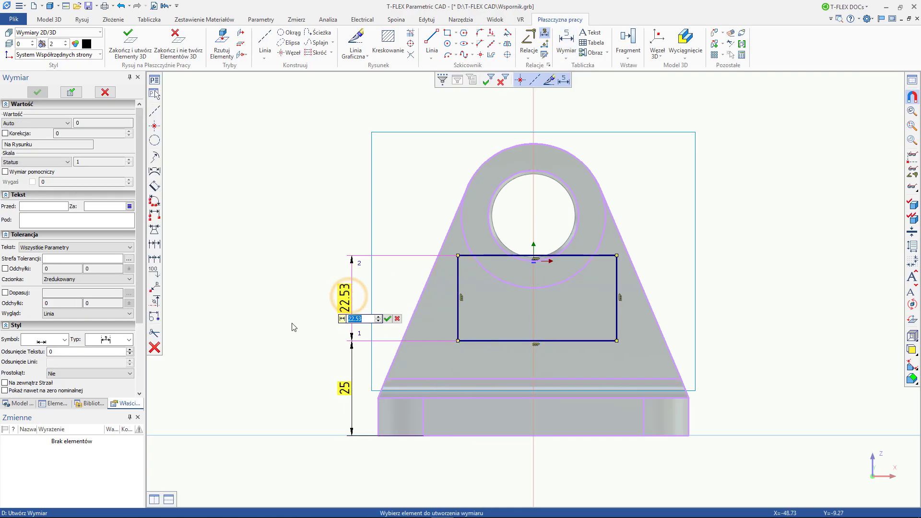
{"action": "type", "text": "18"}
{"action": "key", "text": "Return"}
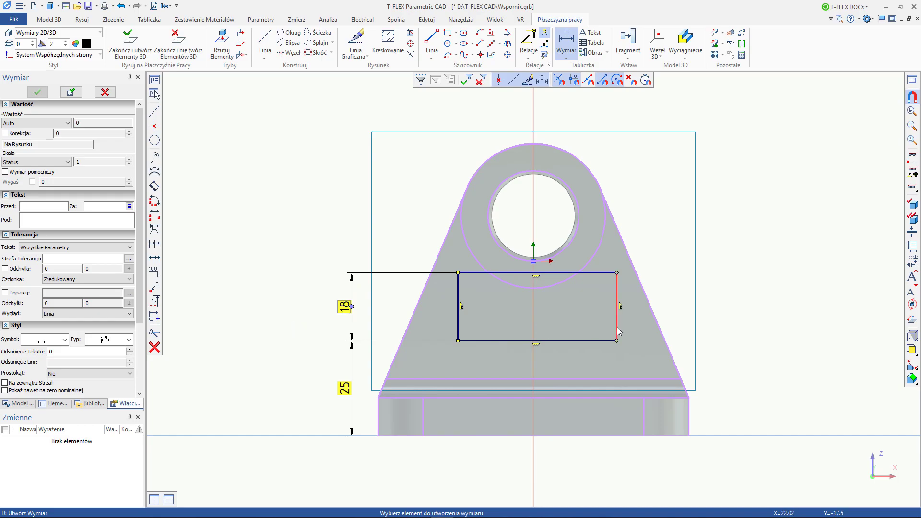
Step: Set the rectangle's offset from the web's right edge to 20
{"action": "left_click", "coordinate": [616, 314]}
{"action": "left_click", "coordinate": [688, 422]}
{"action": "left_click", "coordinate": [655, 257]}
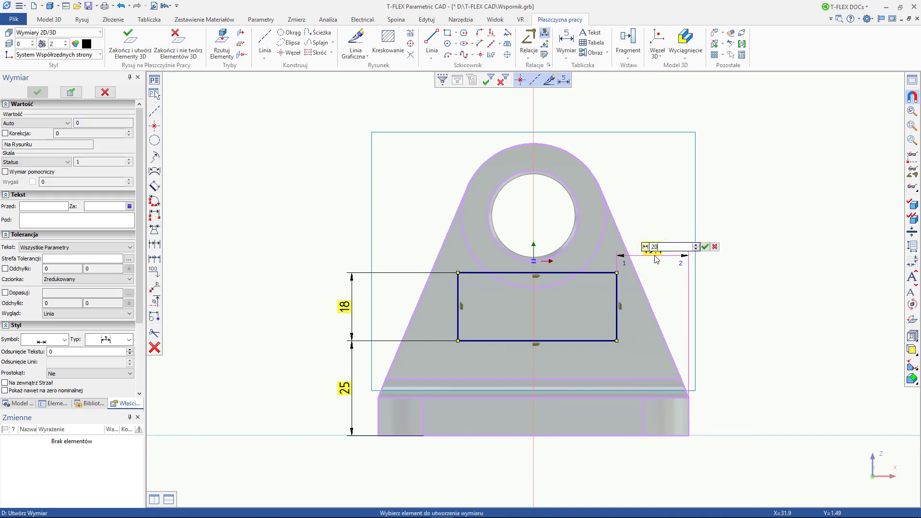
{"action": "type", "text": "20"}
{"action": "key", "text": "Return"}
Step: Fillet the rectangle's four corners and dimension one fillet to R3.5
{"action": "left_click", "coordinate": [480, 32]}
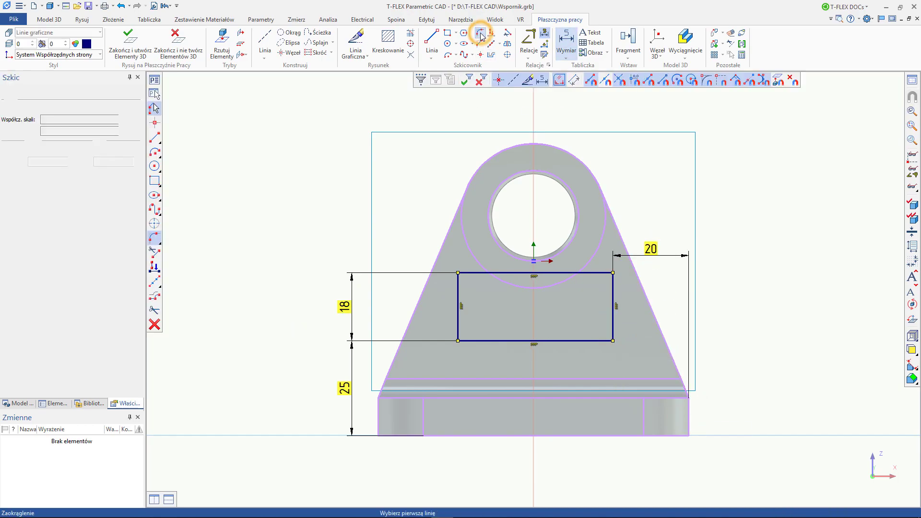
{"action": "left_click", "coordinate": [612, 339]}
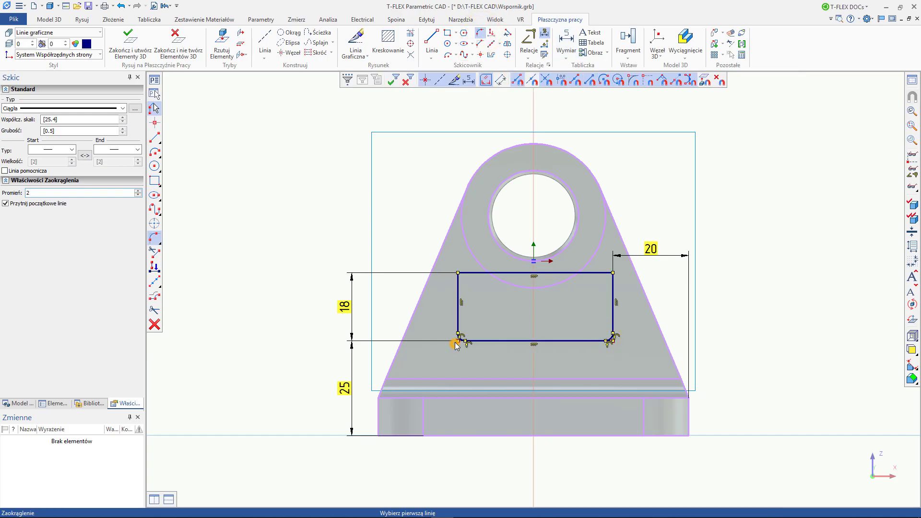
{"action": "left_click", "coordinate": [459, 339]}
{"action": "left_click", "coordinate": [458, 274]}
{"action": "left_click", "coordinate": [612, 272]}
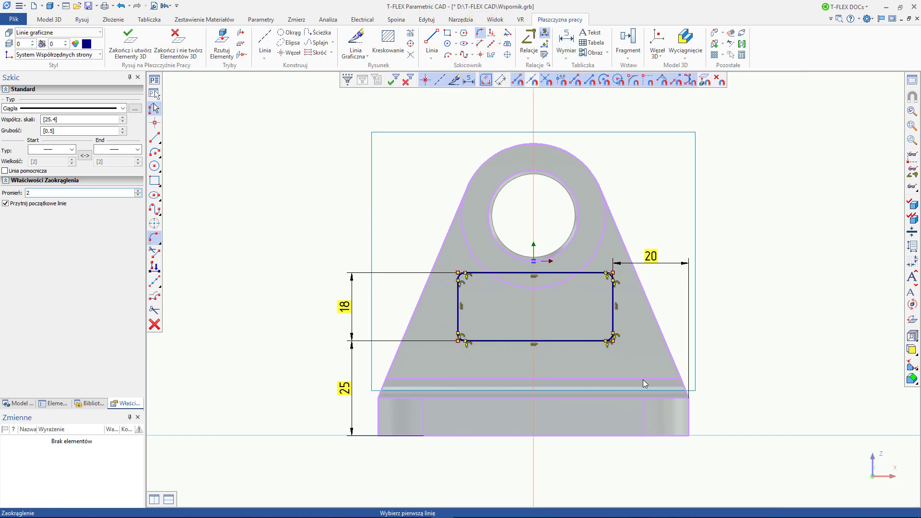
{"action": "scroll", "coordinate": [533, 307], "scroll_direction": "up", "scroll_amount": 3}
{"action": "key", "text": "d"}
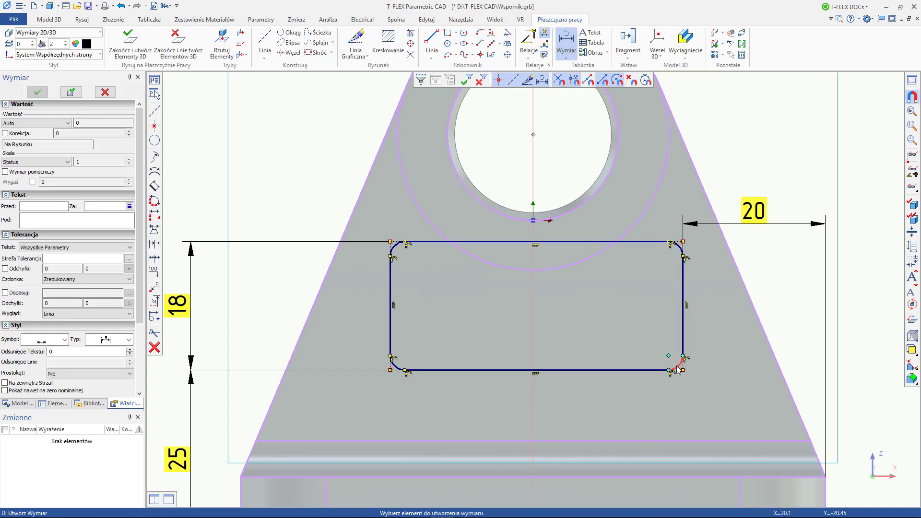
{"action": "left_click", "coordinate": [678, 369]}
{"action": "left_click", "coordinate": [621, 338]}
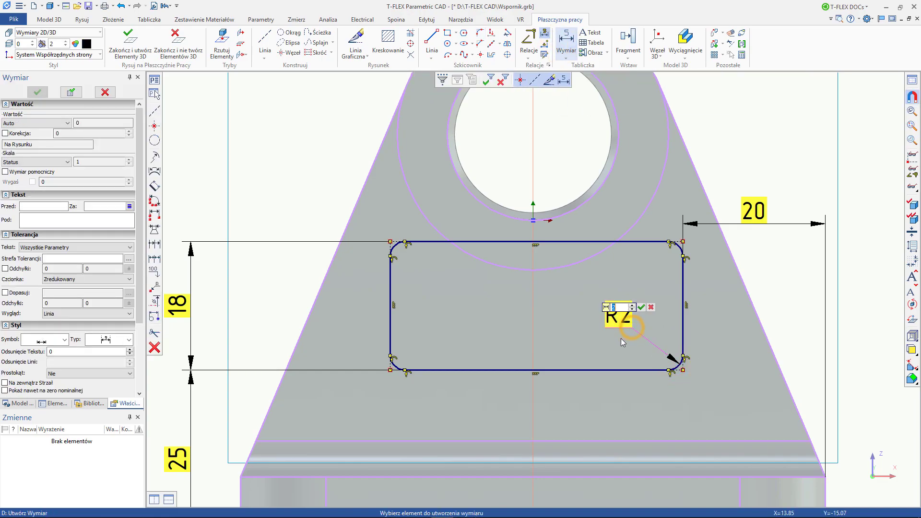
{"action": "type", "text": "3.5"}
{"action": "key", "text": "Return"}
Step: Make the other three fillets equal in radius to the R3.5 fillet
{"action": "left_click", "coordinate": [530, 58]}
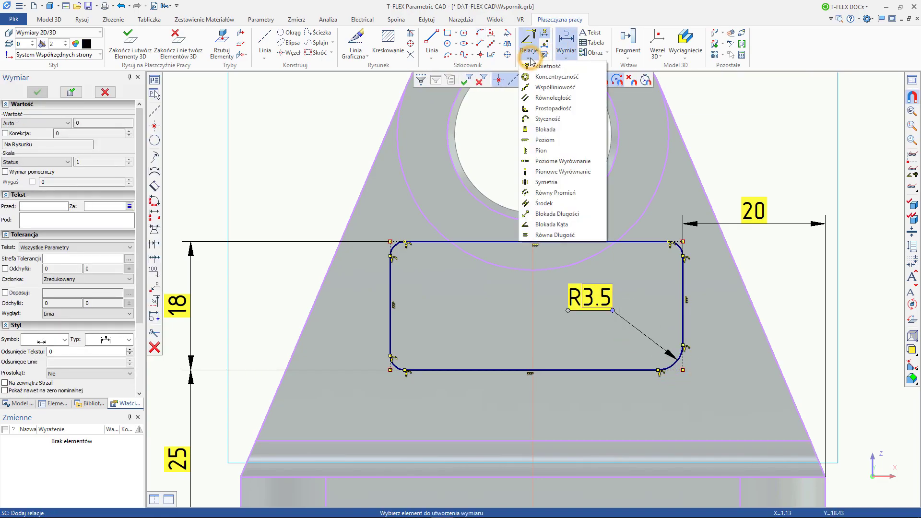
{"action": "left_click", "coordinate": [600, 193]}
{"action": "left_click", "coordinate": [674, 363]}
{"action": "left_click", "coordinate": [392, 362]}
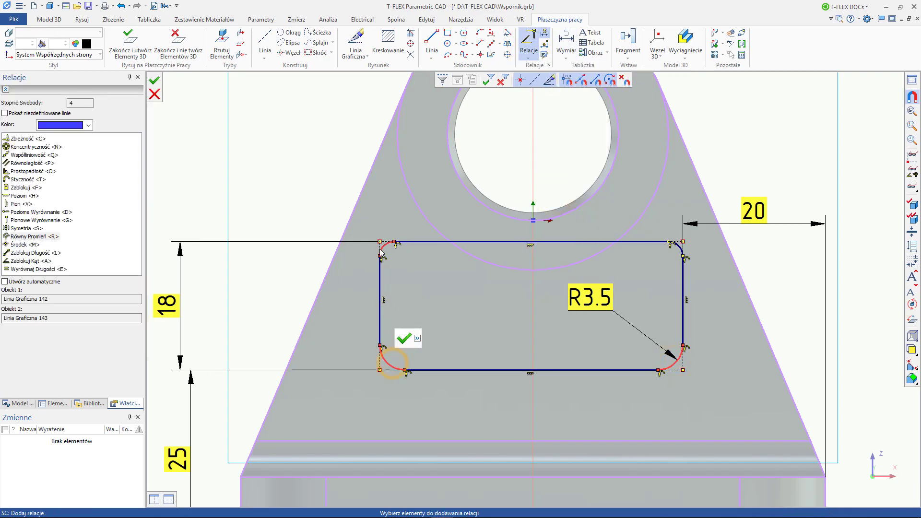
{"action": "left_click", "coordinate": [382, 253]}
{"action": "left_click", "coordinate": [685, 230]}
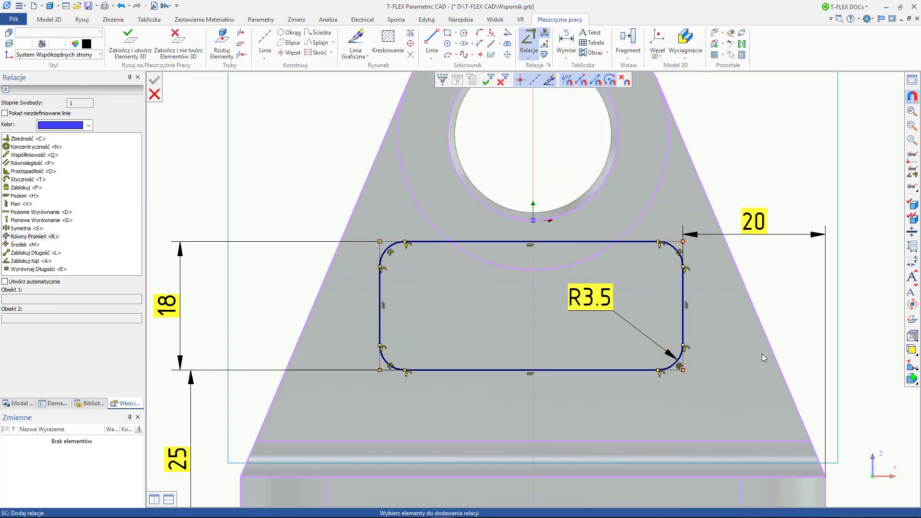
Step: Vertically align the slot's bottom-line midpoint with the vertical axis
{"action": "left_click", "coordinate": [528, 58]}
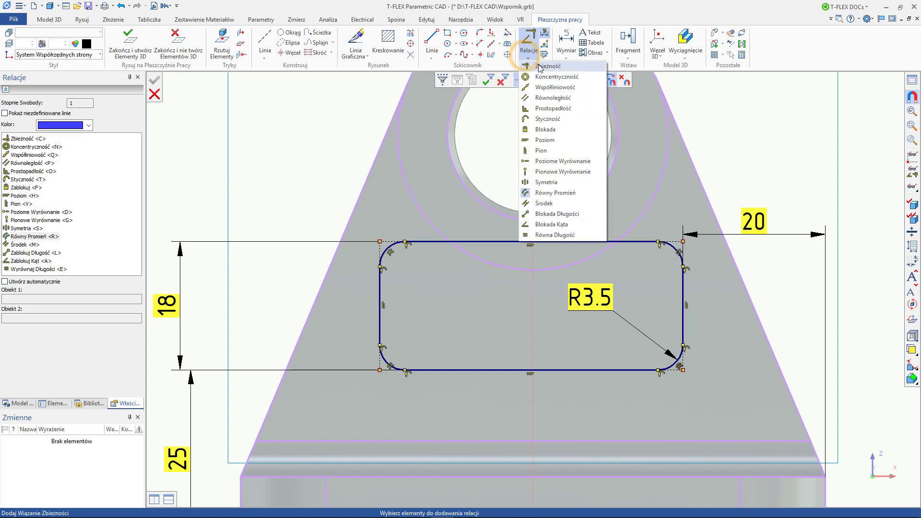
{"action": "left_click", "coordinate": [562, 172]}
{"action": "left_click", "coordinate": [531, 369]}
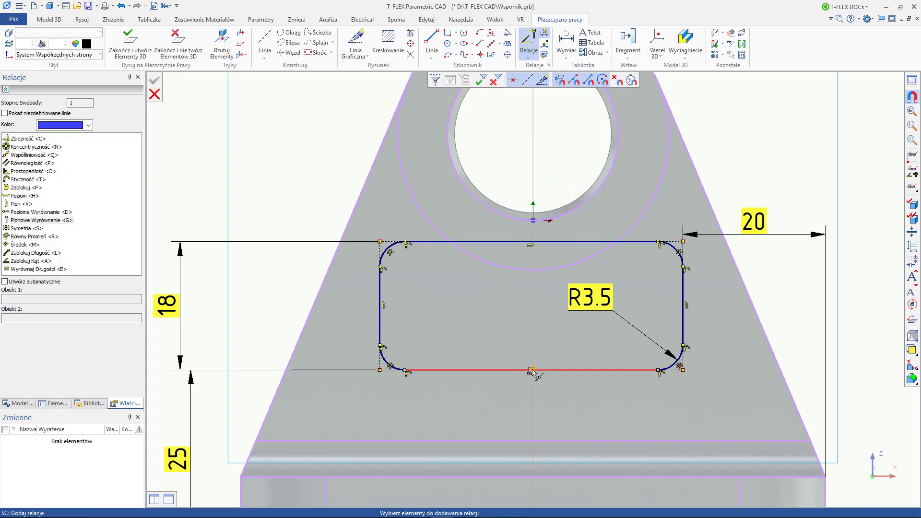
{"action": "scroll", "coordinate": [530, 354], "scroll_direction": "down", "scroll_amount": 1}
{"action": "left_click", "coordinate": [527, 450]}
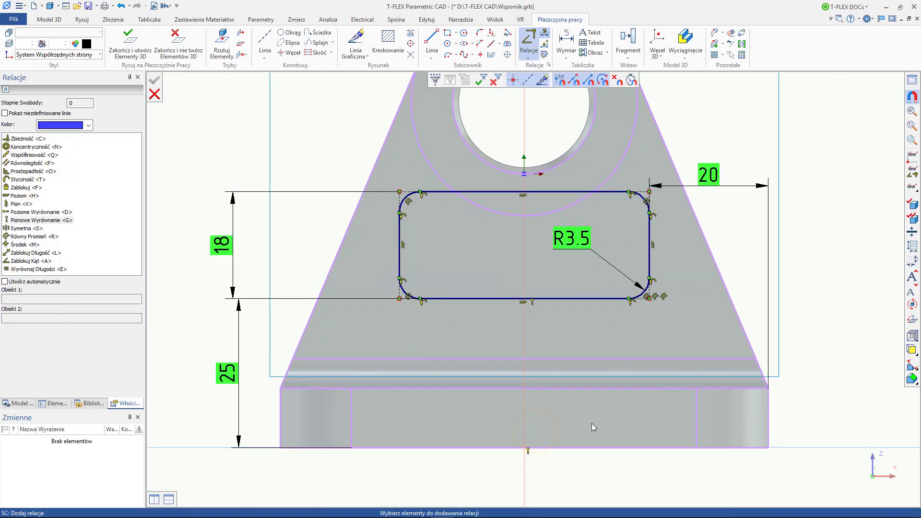
Step: Start a centre-point arc centred on the hole, beginning on the slot's top edge
{"action": "left_click", "coordinate": [506, 33]}
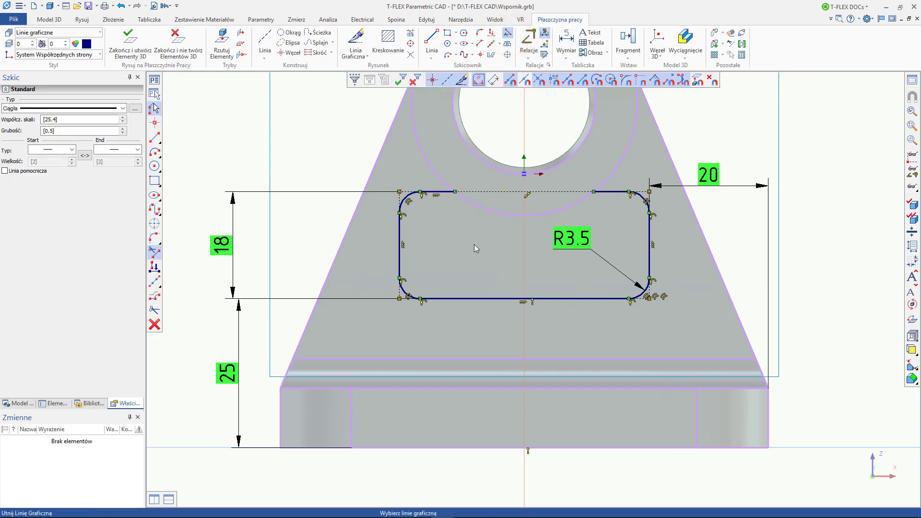
{"action": "left_click", "coordinate": [453, 54]}
{"action": "left_click", "coordinate": [463, 77]}
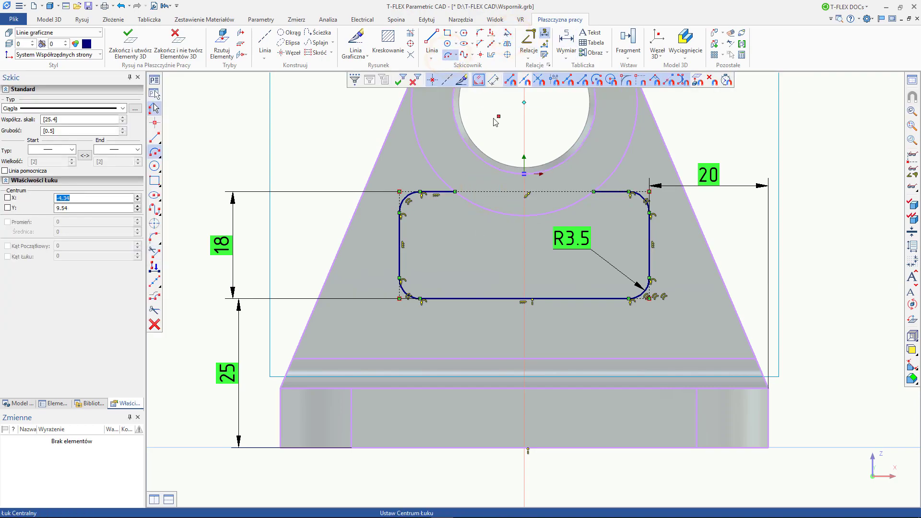
{"action": "left_click", "coordinate": [524, 102]}
{"action": "left_click", "coordinate": [454, 192]}
Step: Finish the downward arc across the slot's top edge
{"action": "left_click", "coordinate": [594, 192]}
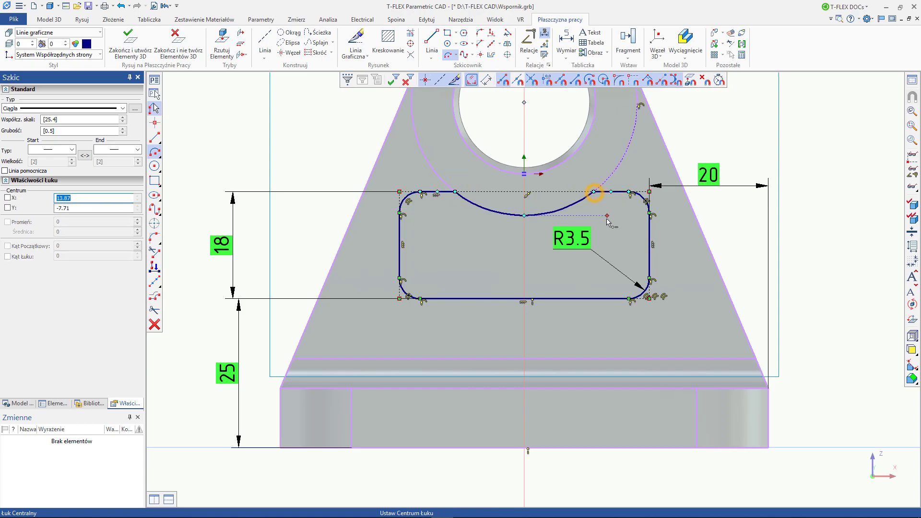
{"action": "right_click", "coordinate": [610, 220]}
{"action": "left_click", "coordinate": [911, 111]}
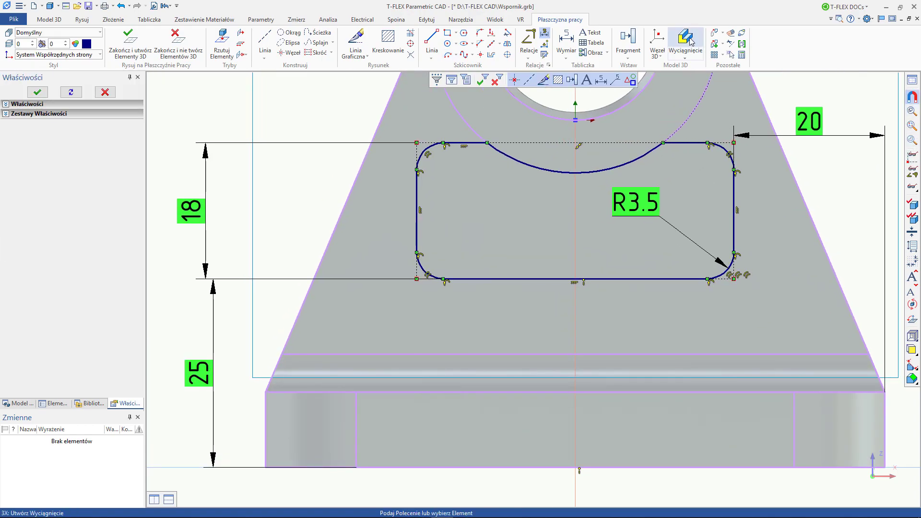
Step: Extrude the slot profile as a Przez wszystko cut through the web, creating Wycięcie_4
{"action": "left_click", "coordinate": [690, 42]}
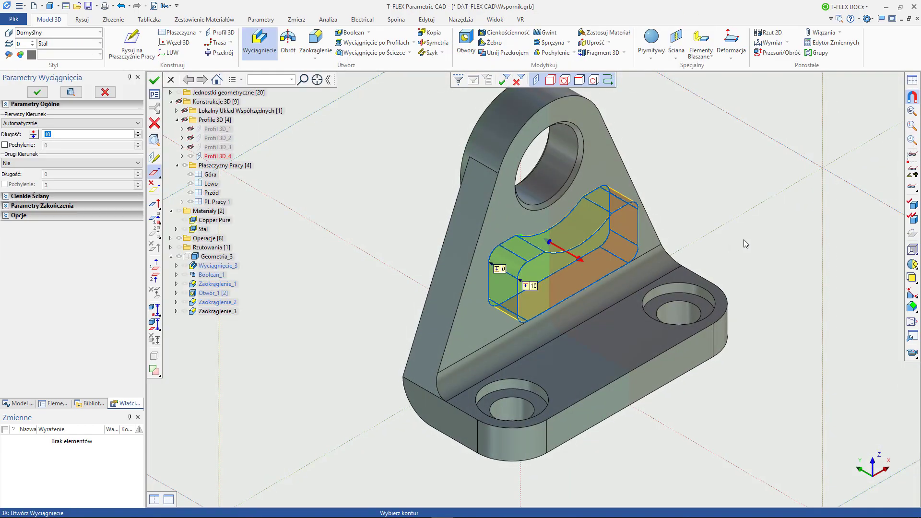
{"action": "left_click", "coordinate": [137, 123]}
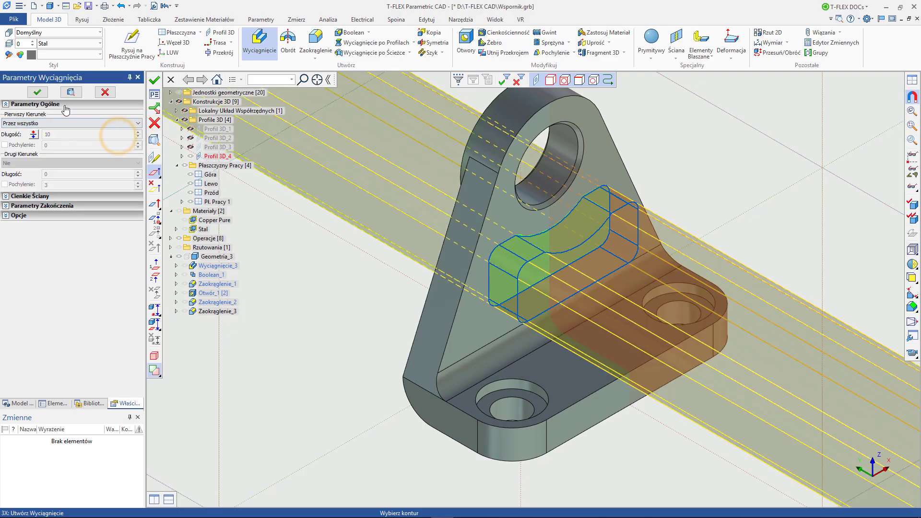
{"action": "left_click", "coordinate": [38, 93]}
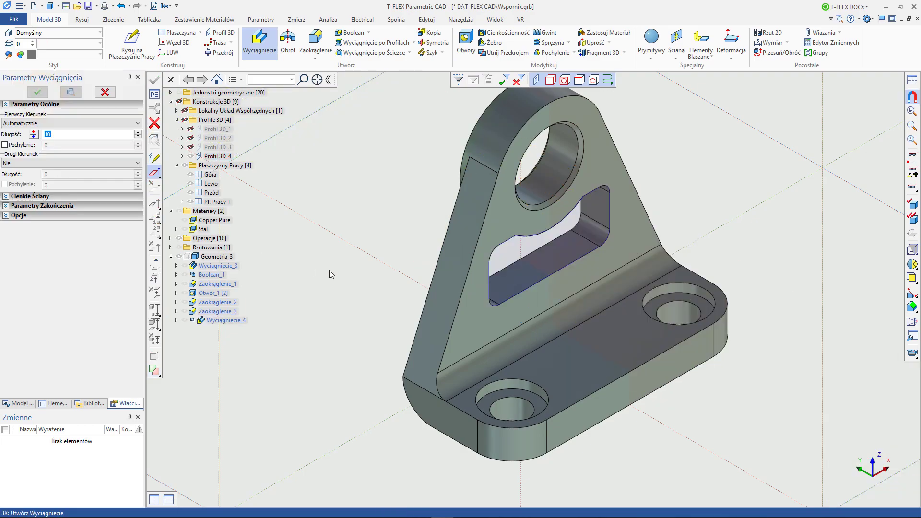
{"action": "left_click", "coordinate": [105, 92]}
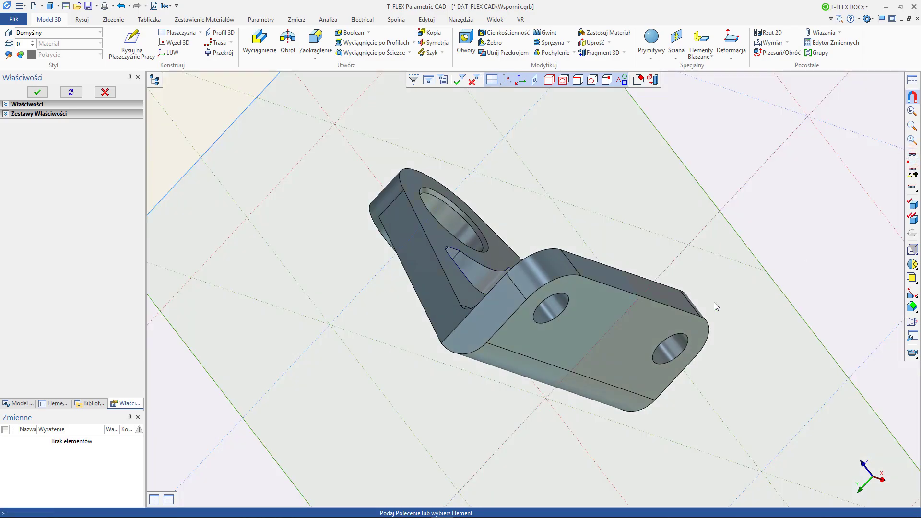
Step: Start a sketch on the base plate's top face and reposition the view on its outline
{"action": "left_click", "coordinate": [591, 309]}
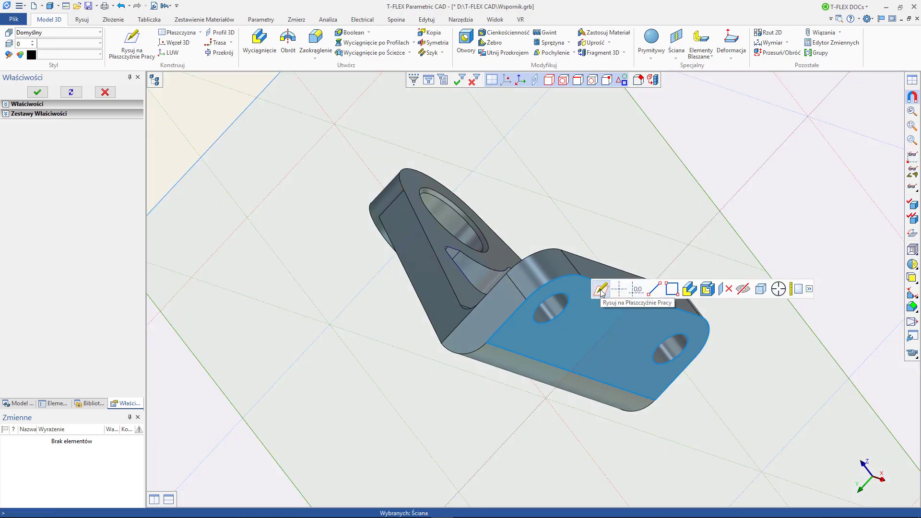
{"action": "left_click", "coordinate": [601, 289]}
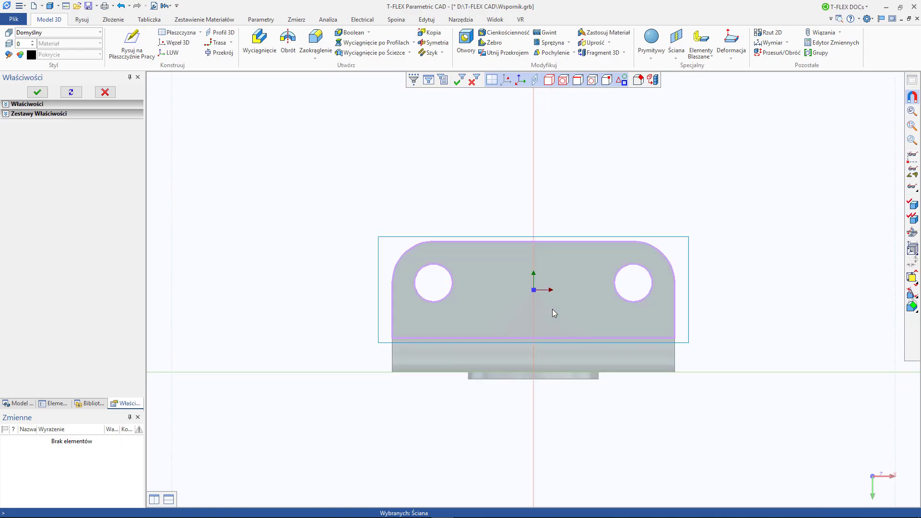
{"action": "middle_click_drag", "start_coordinate": [514, 316], "coordinate": [498, 272]}
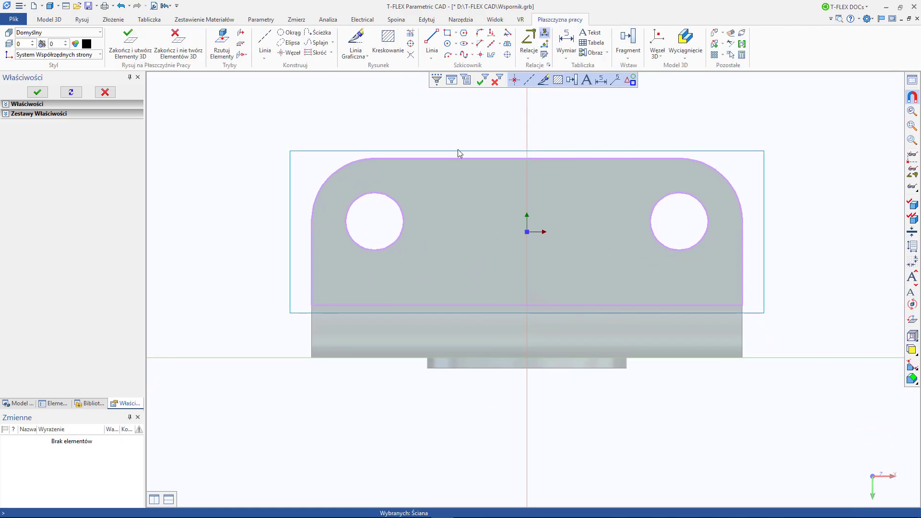
{"action": "left_click", "coordinate": [429, 41]}
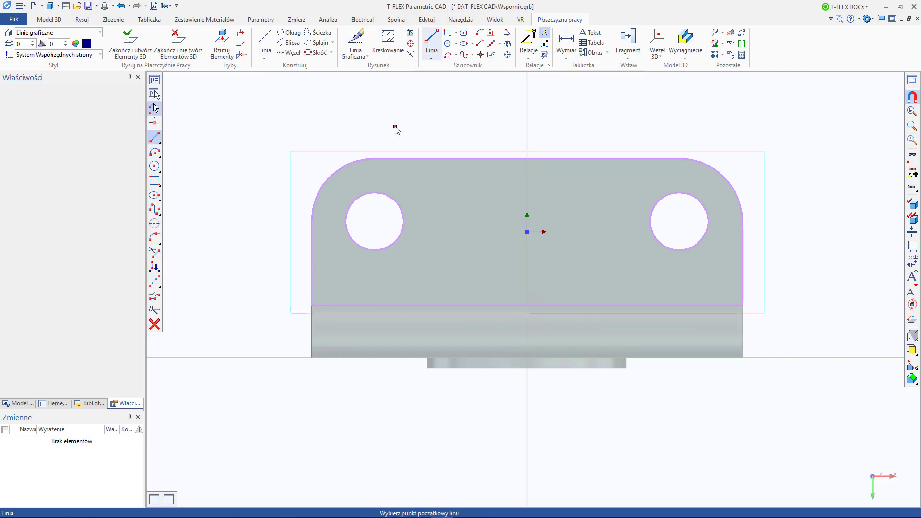
Step: Draw lines down the plate's left edge, across the bottom and up the right edge, snapping to model geometry
{"action": "left_click", "coordinate": [312, 221]}
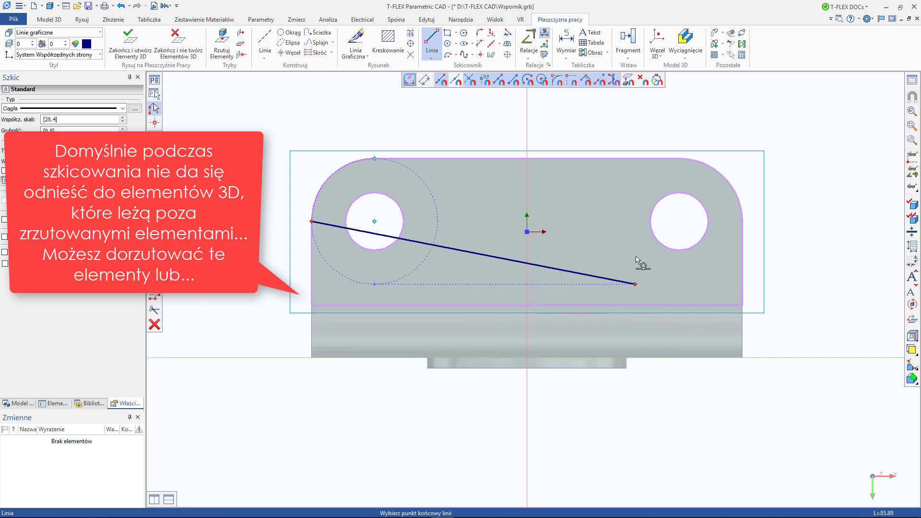
{"action": "left_click", "coordinate": [627, 83]}
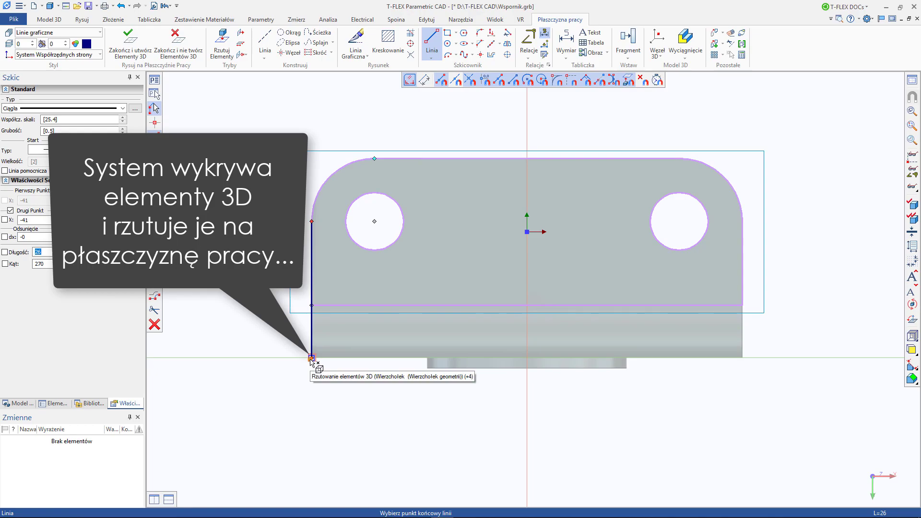
{"action": "left_click", "coordinate": [311, 358]}
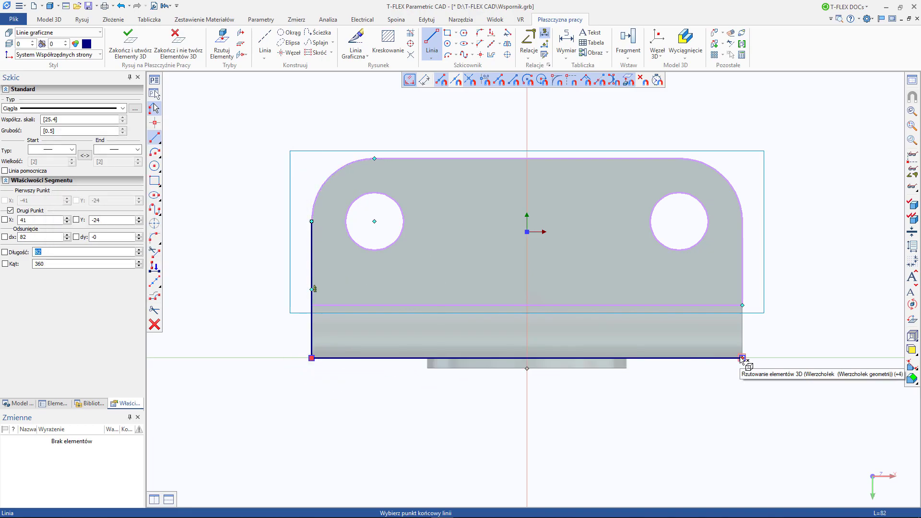
{"action": "left_click", "coordinate": [741, 357]}
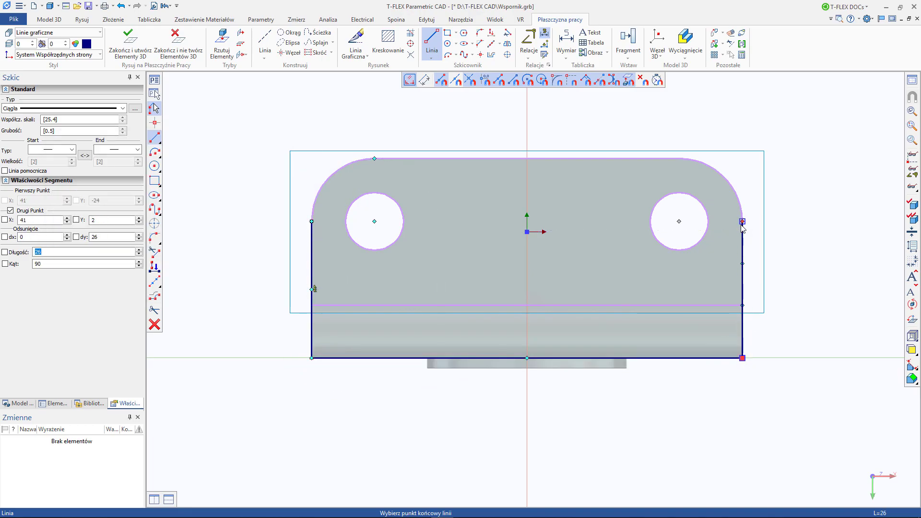
{"action": "left_click", "coordinate": [742, 222]}
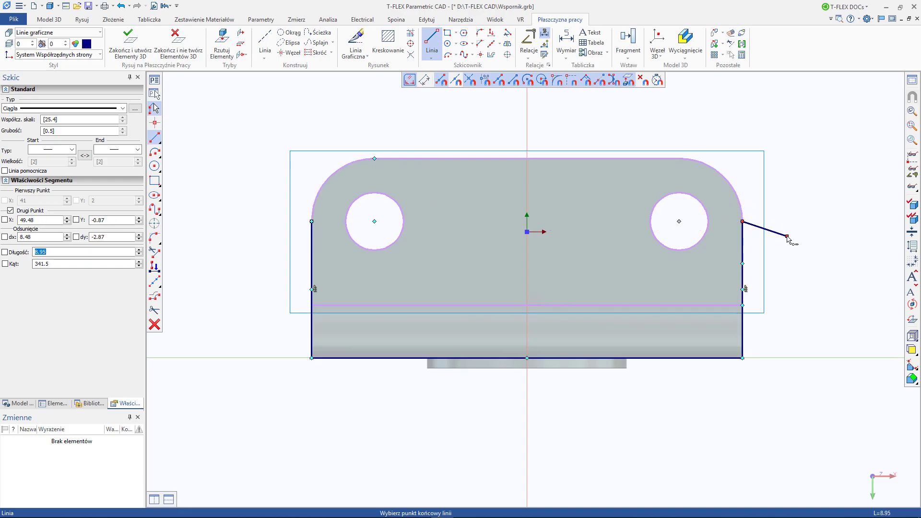
{"action": "right_click", "coordinate": [787, 239]}
{"action": "right_click", "coordinate": [788, 238]}
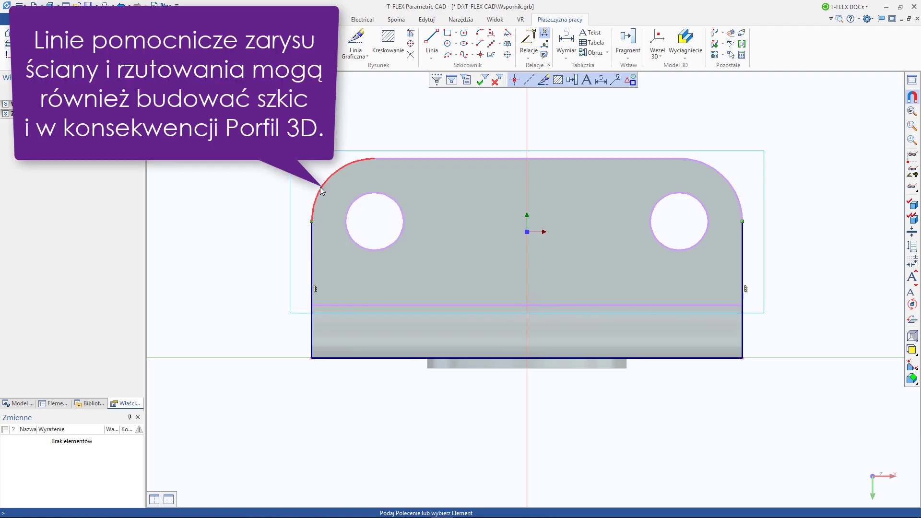
Step: Select the outline arcs, top edge and holes, convert them to regular lines, then undo
{"action": "left_click", "coordinate": [320, 186]}
{"action": "left_click", "coordinate": [349, 206]}
{"action": "left_click", "coordinate": [442, 159]}
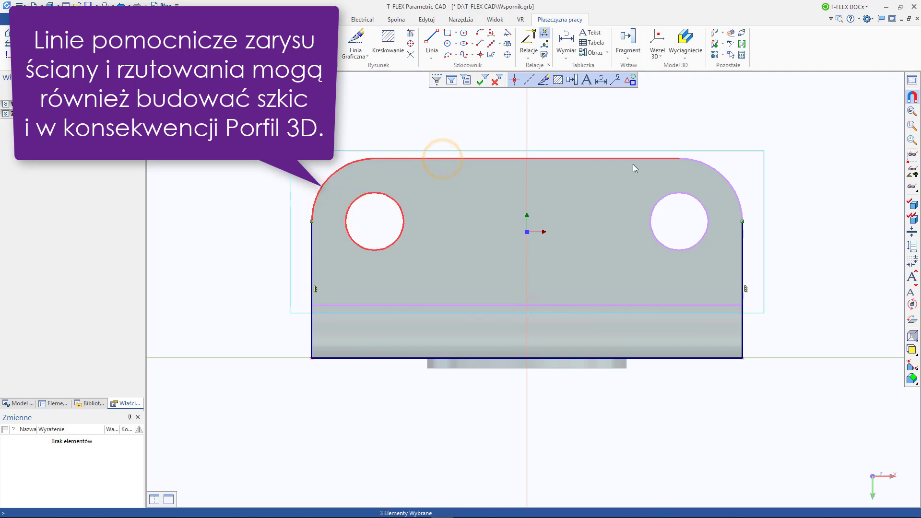
{"action": "left_click", "coordinate": [698, 160]}
{"action": "left_click", "coordinate": [690, 194]}
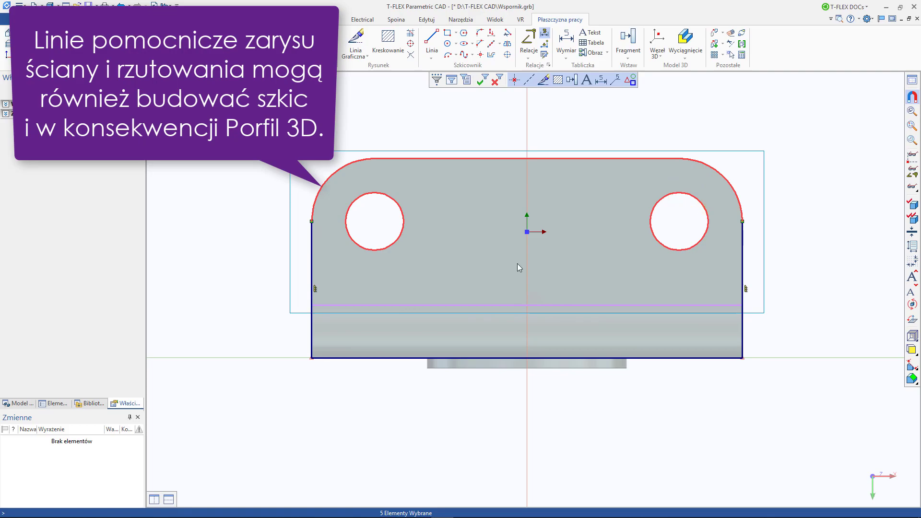
{"action": "right_click", "coordinate": [409, 213]}
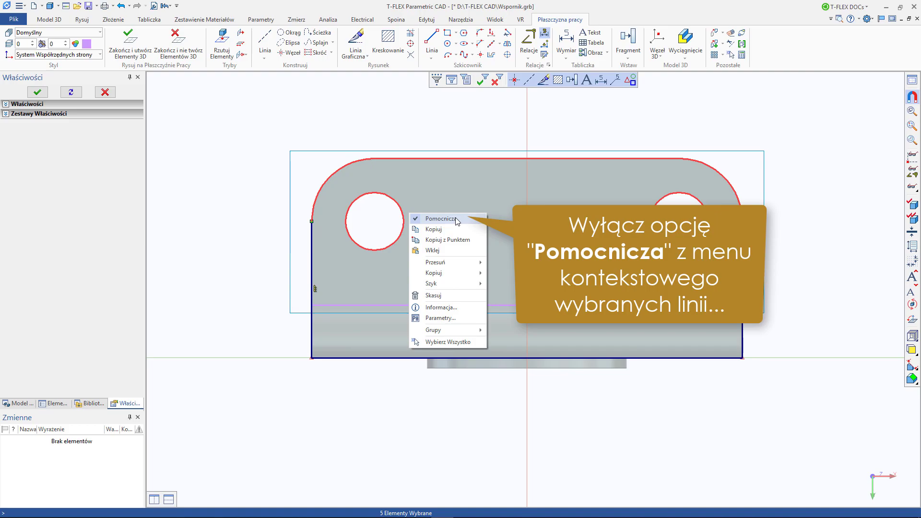
{"action": "left_click", "coordinate": [456, 219]}
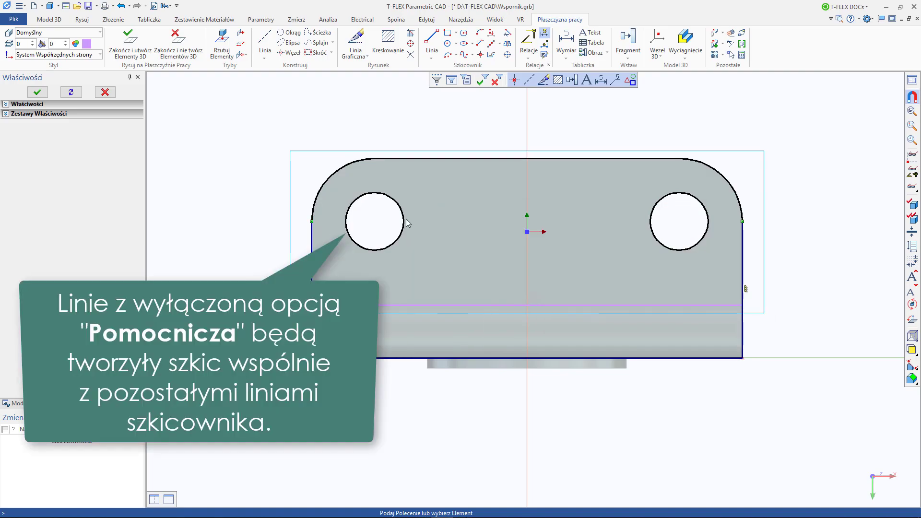
{"action": "left_click", "coordinate": [125, 8]}
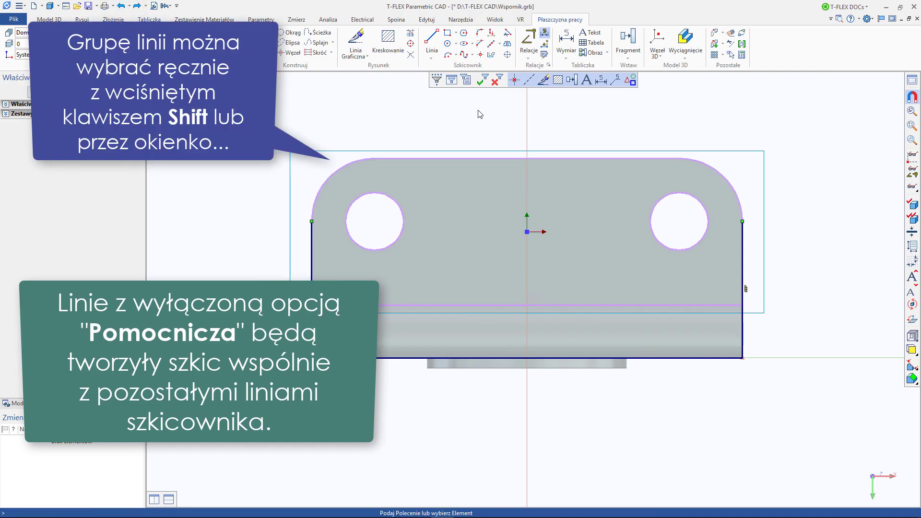
Step: Window-select the projected outline and both holes, make them regular lines, and create the 3D profile
{"action": "left_click", "coordinate": [543, 80]}
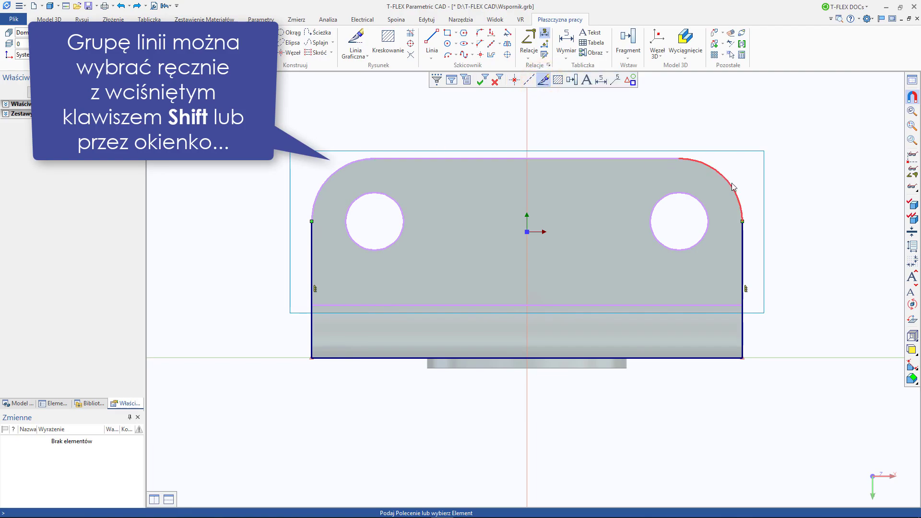
{"action": "left_click_drag", "start_coordinate": [755, 204], "coordinate": [294, 137]}
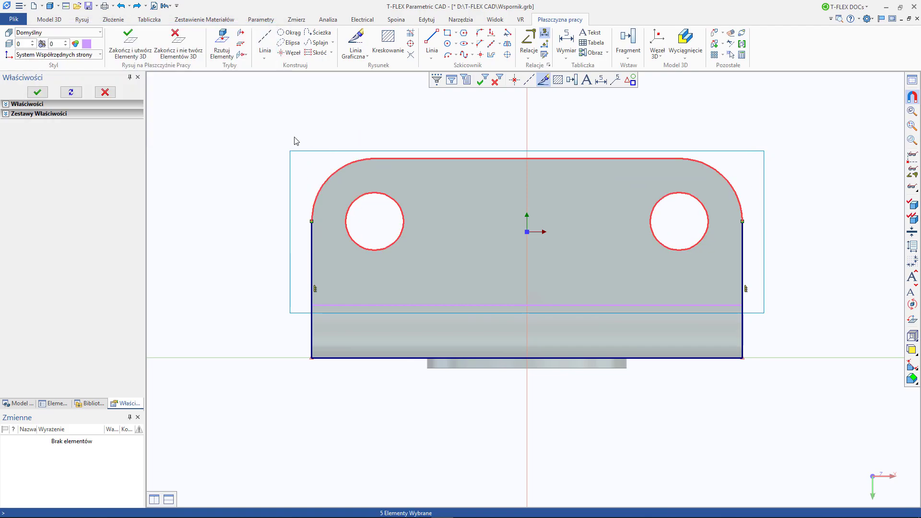
{"action": "right_click", "coordinate": [295, 138]}
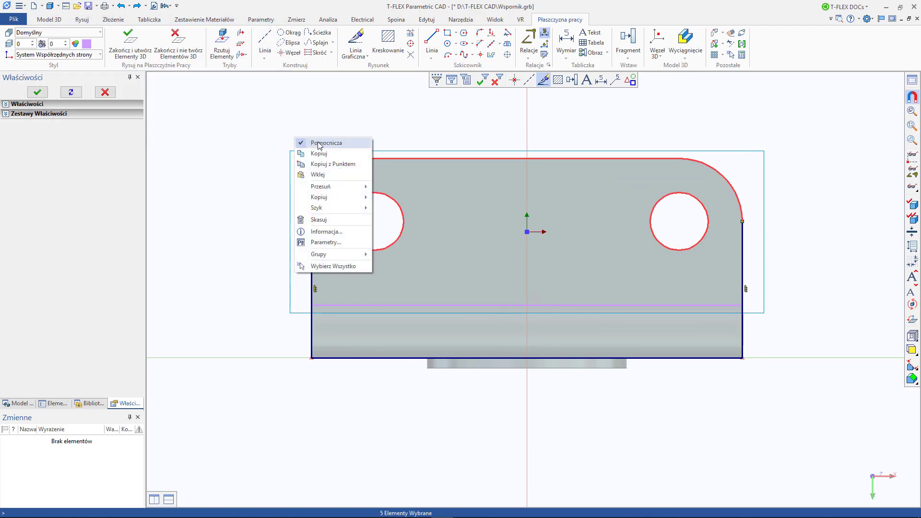
{"action": "left_click", "coordinate": [336, 143]}
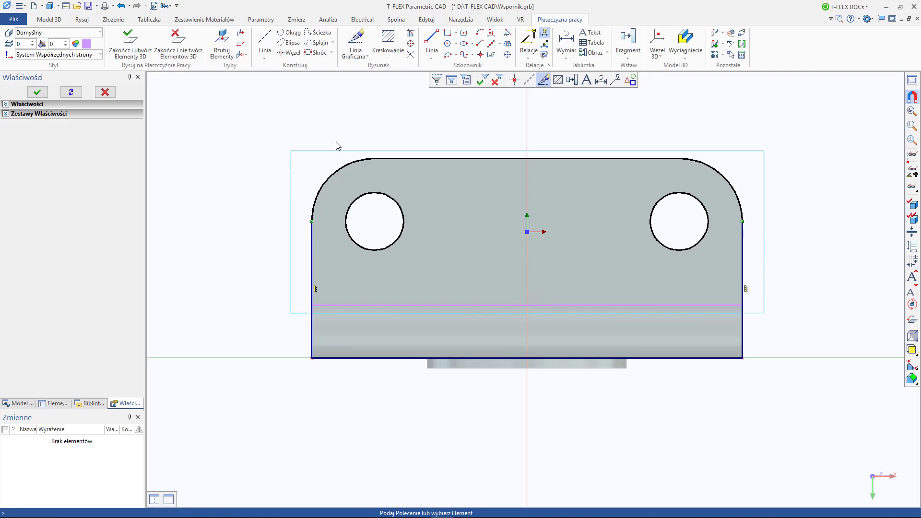
{"action": "left_click", "coordinate": [138, 54]}
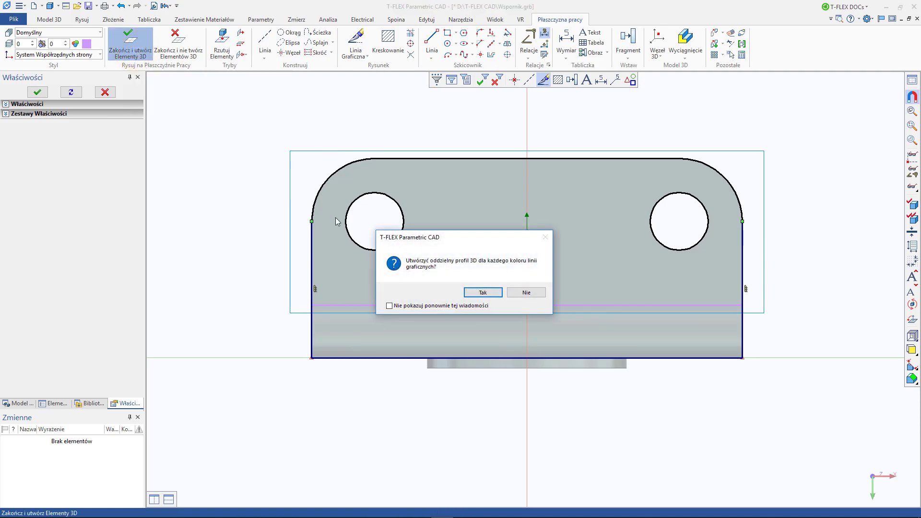
{"action": "left_click", "coordinate": [531, 293]}
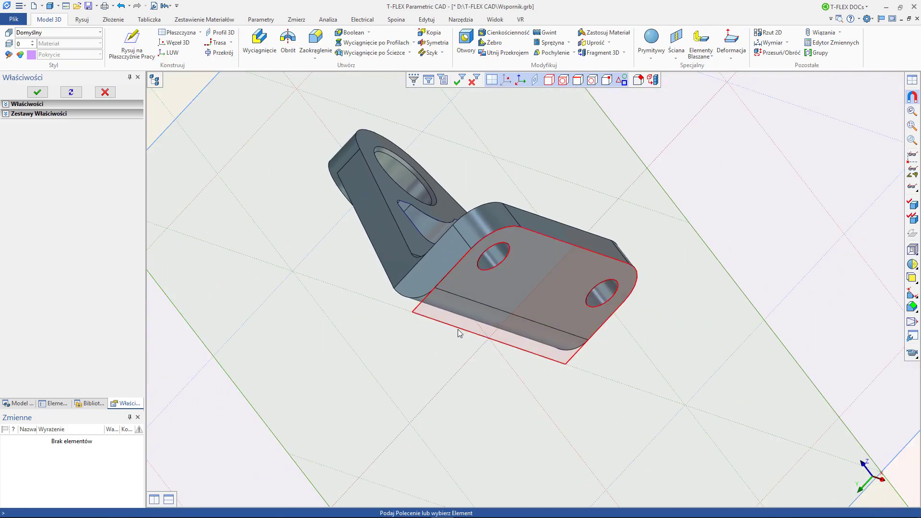
Step: Extrude Profil 3D_5 by 10 into a solid base plate
{"action": "left_click", "coordinate": [459, 333]}
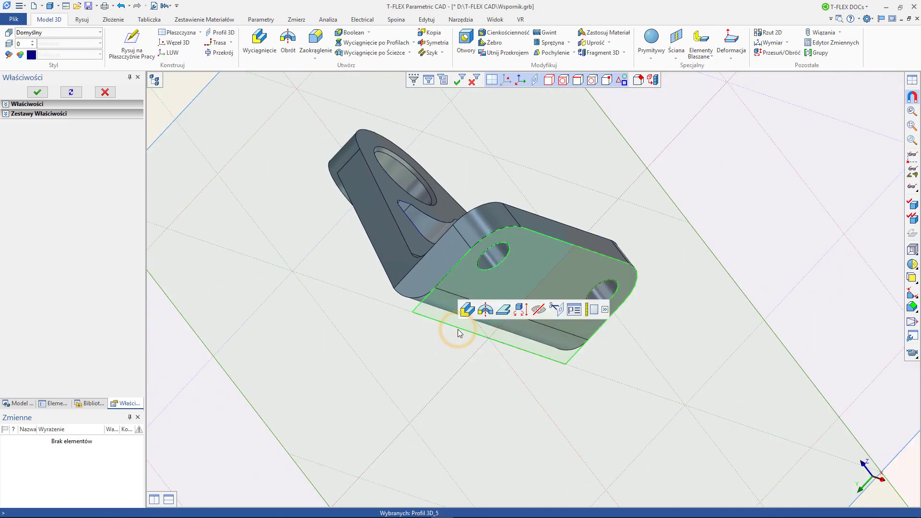
{"action": "left_click", "coordinate": [469, 306]}
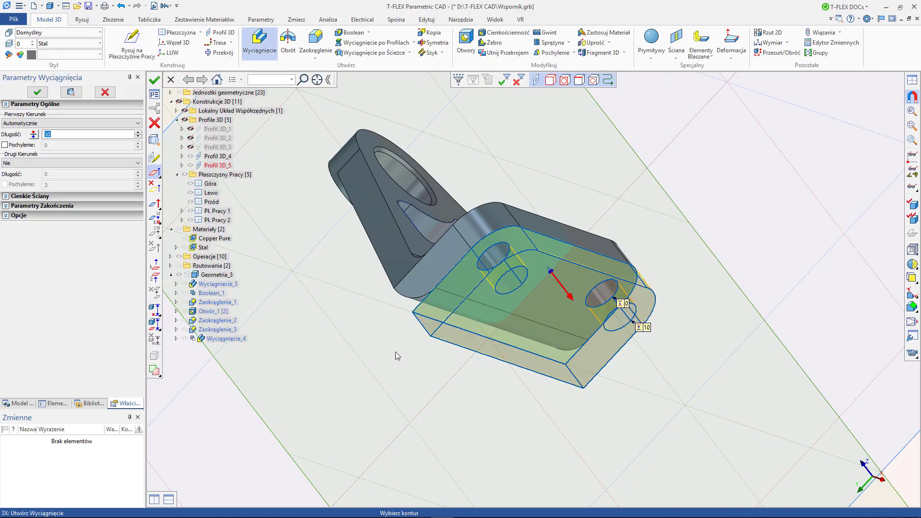
{"action": "left_click", "coordinate": [39, 92]}
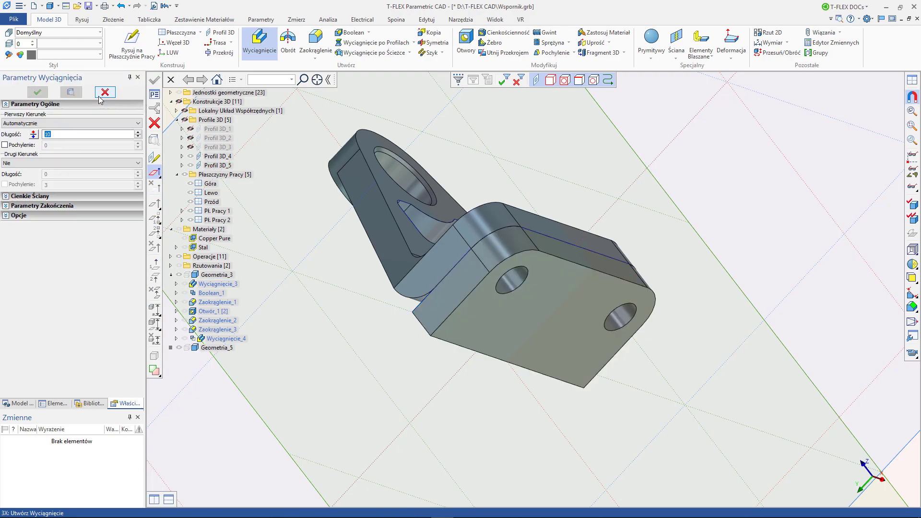
{"action": "left_click", "coordinate": [103, 95]}
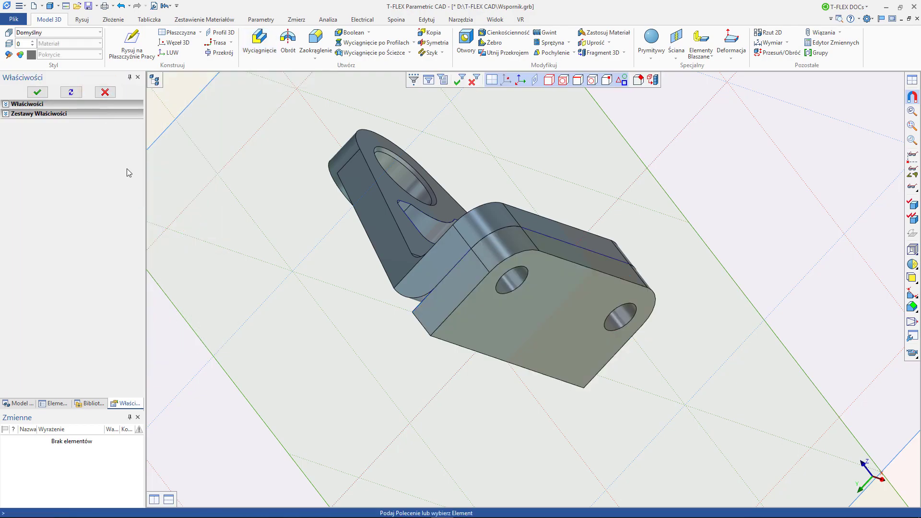
Step: Show the model tree's Rzutowania group and highlight projection Rzutowanie_2 and body Geometria_5
{"action": "left_click", "coordinate": [158, 85]}
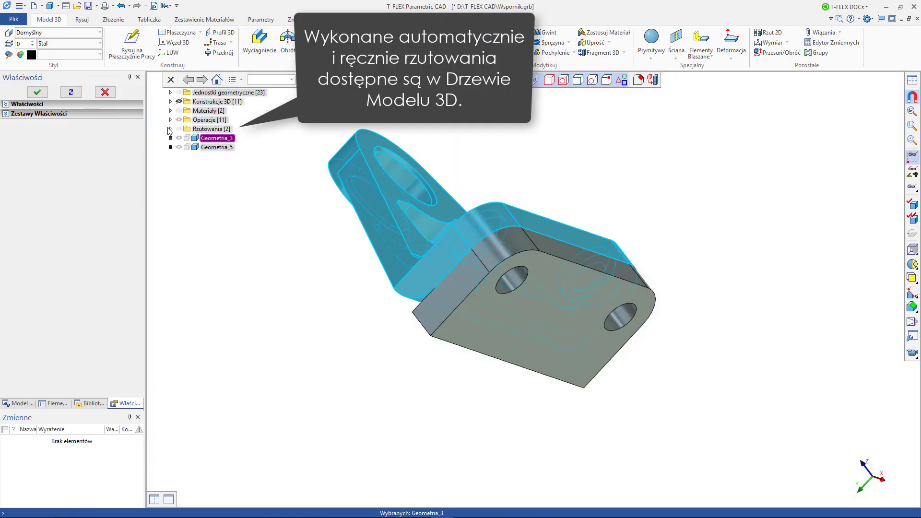
{"action": "left_click", "coordinate": [207, 147]}
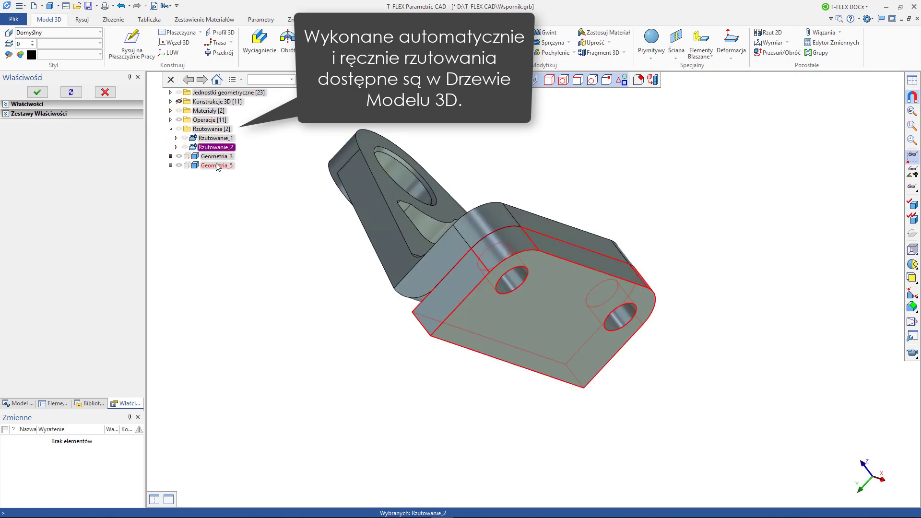
{"action": "left_click", "coordinate": [216, 156]}
{"action": "left_click", "coordinate": [217, 165]}
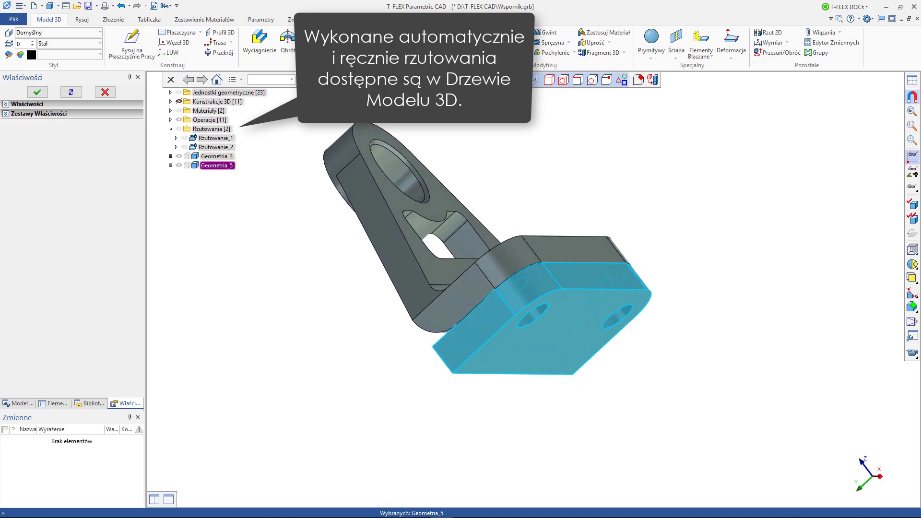